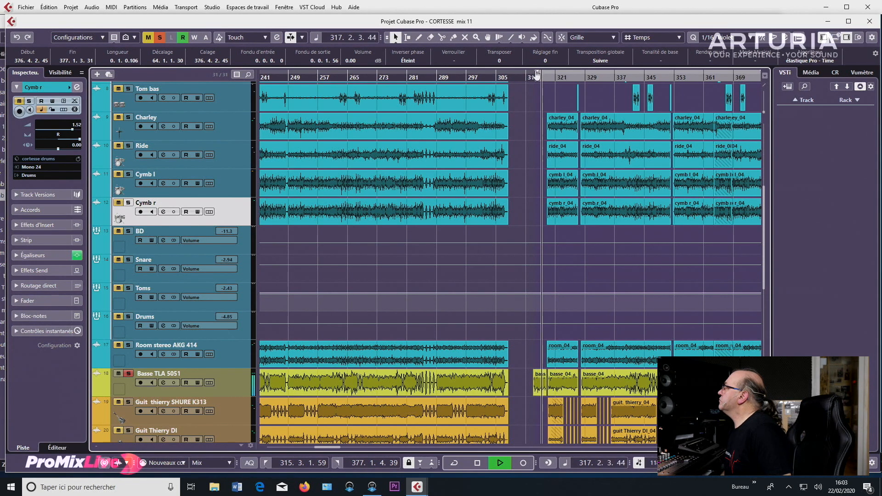
Move the left locator to 315.1.1.68 and stop playback
left_click_drag(536, 73, 534, 74)
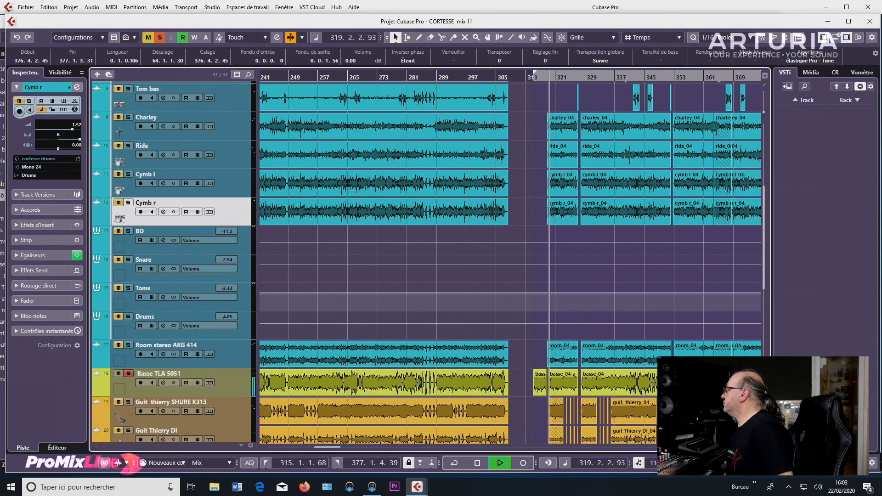
key("h")
key("space")
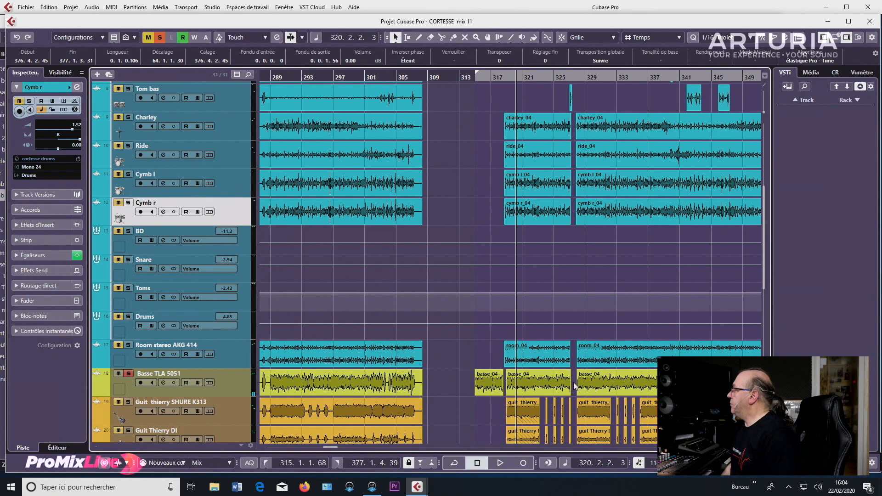
Examine the drum, bass and guitar events between the locators, from bar 320 to bar 375 and back to the section's beginning
key("KP_Add")
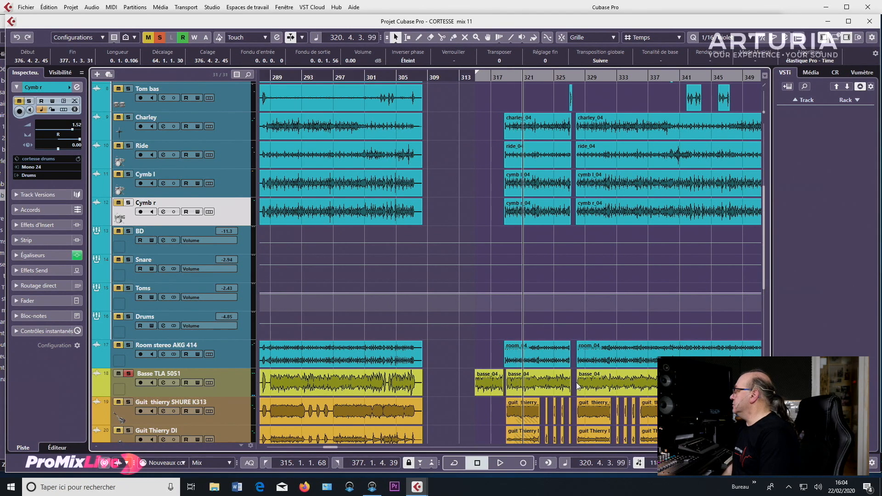
key("g")
key("g")
key("g")
key("g")
key("g")
key("g")
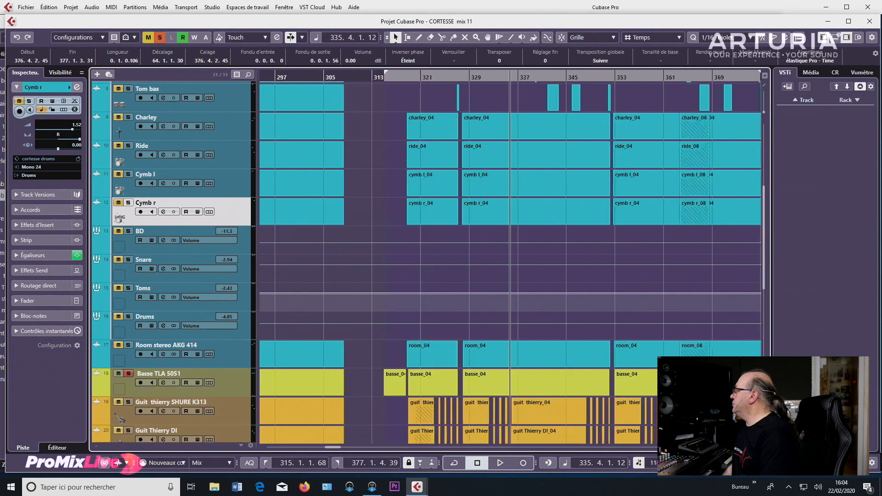
key("KP_Add")
key("KP_Add")
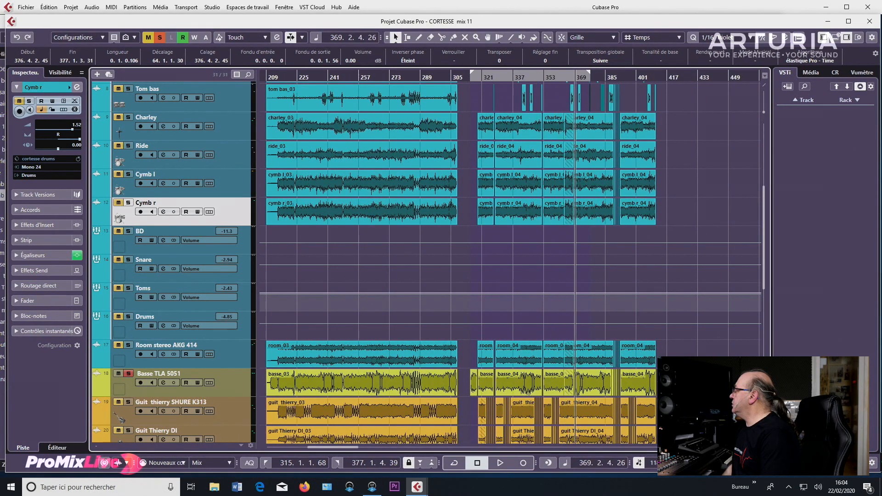
key("h")
key("h")
key("h")
key("h")
key("KP_Add")
key("h")
key("h")
key("h")
key("h")
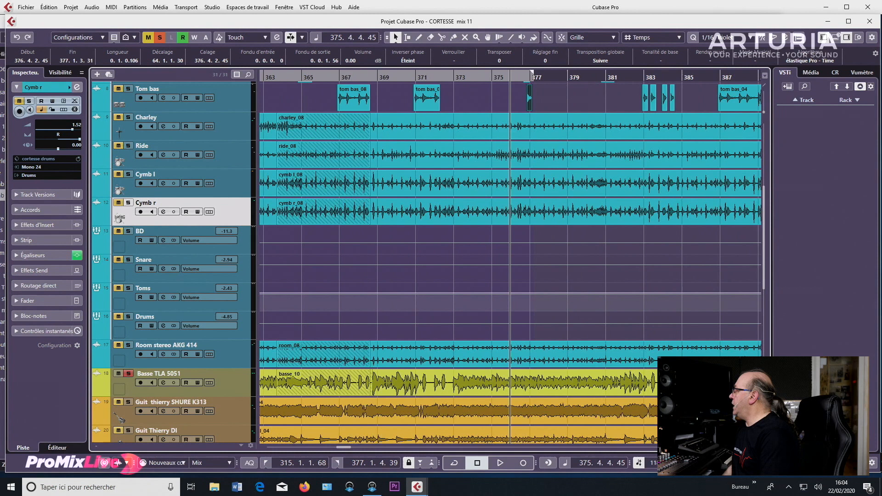
key("g")
key("g")
key("g")
key("g")
key("g")
key("g")
key("g")
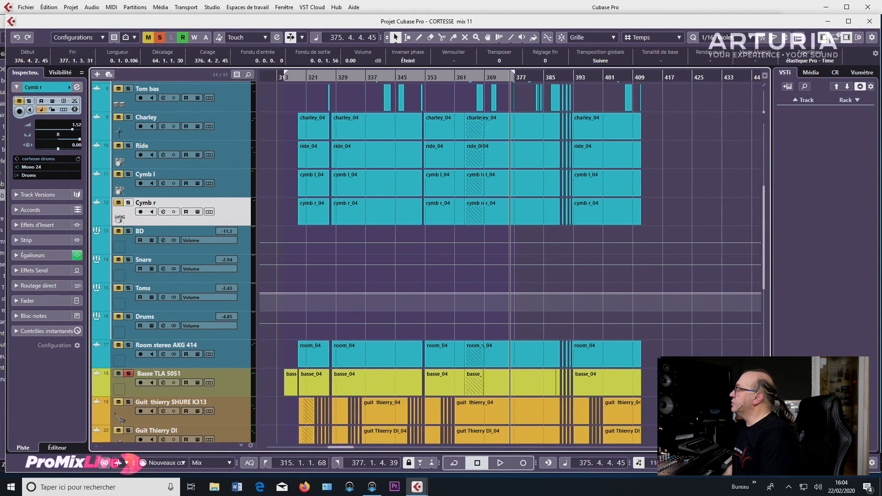
key("KP_Subtract")
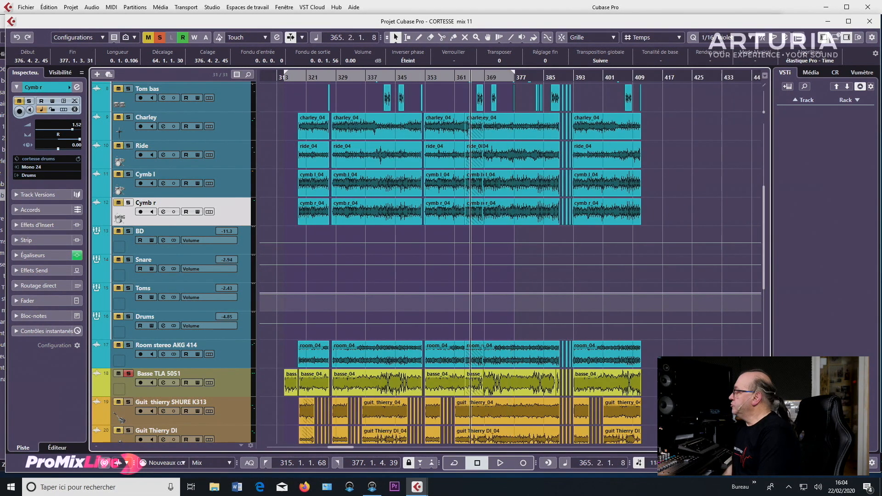
key("KP_Subtract")
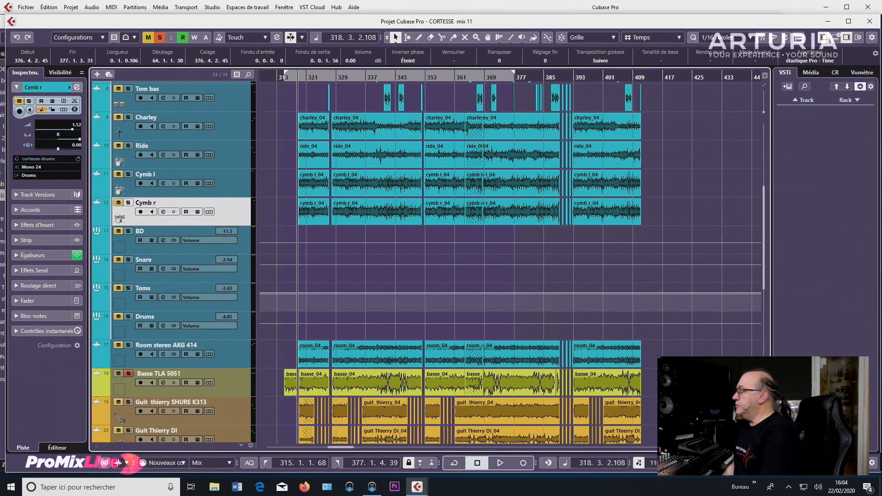
Play the start of the soloed Basse TLA 5051 track from about bar 316 and stop at bar 317
key("h")
key("h")
key("h")
key("h")
key("h")
key("h")
key("h")
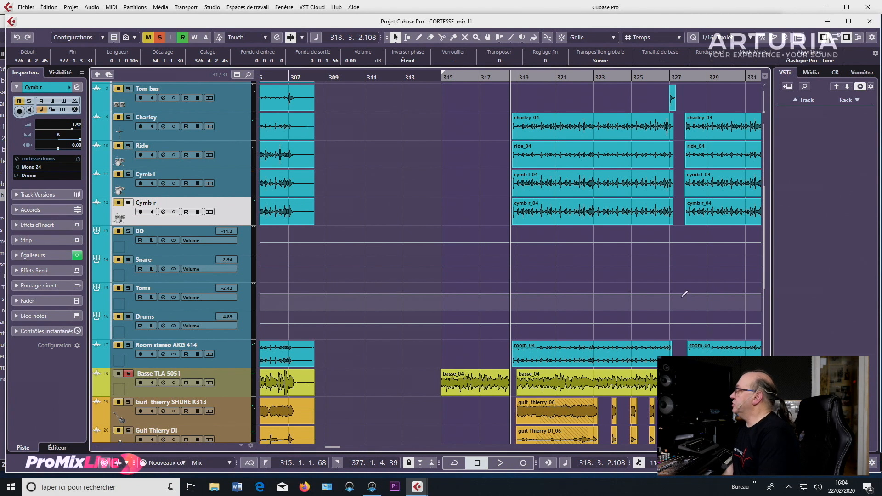
key("KP_Subtract")
key("KP_Subtract")
key("space")
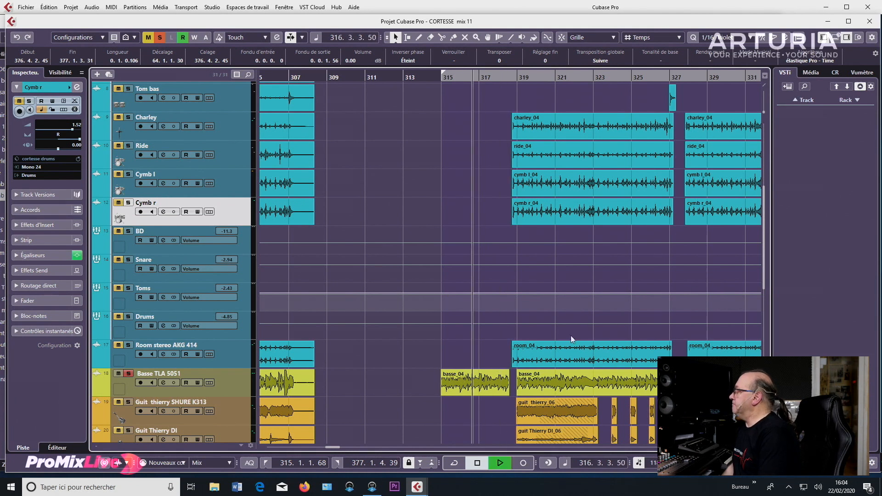
key("space")
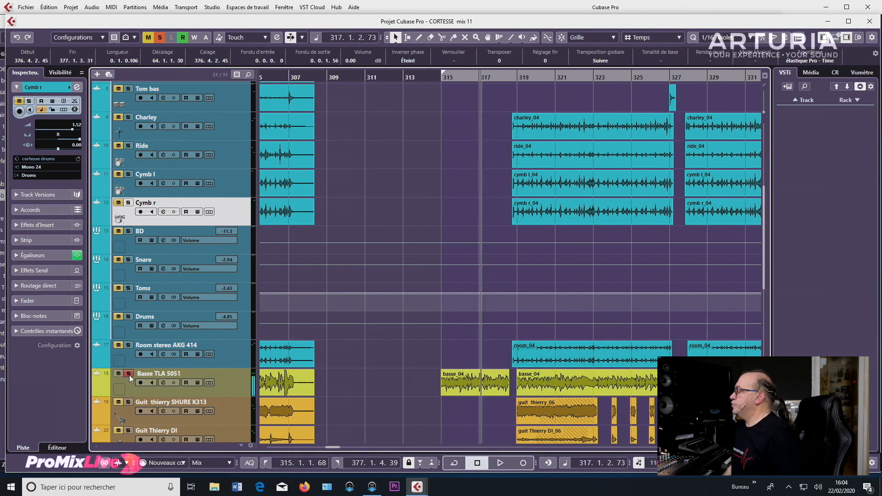
left_click(128, 374)
left_click(125, 375)
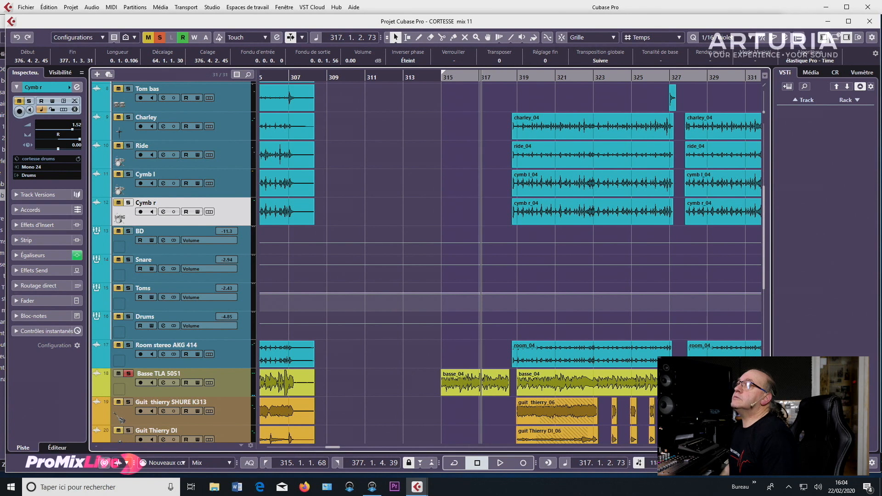
Open the MixConsole fully in view and re-enable the bypassed inserts on the Basse TLA 5051 channel
key("F3")
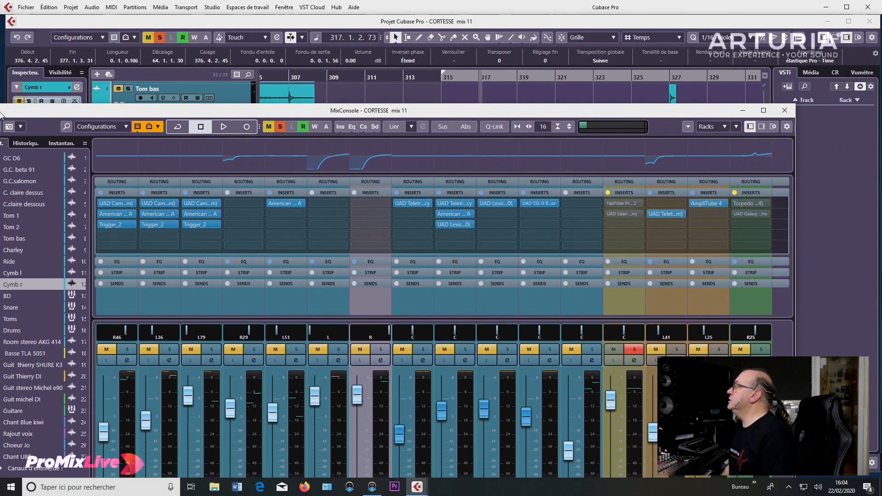
left_click_drag(1, 113, 29, 24)
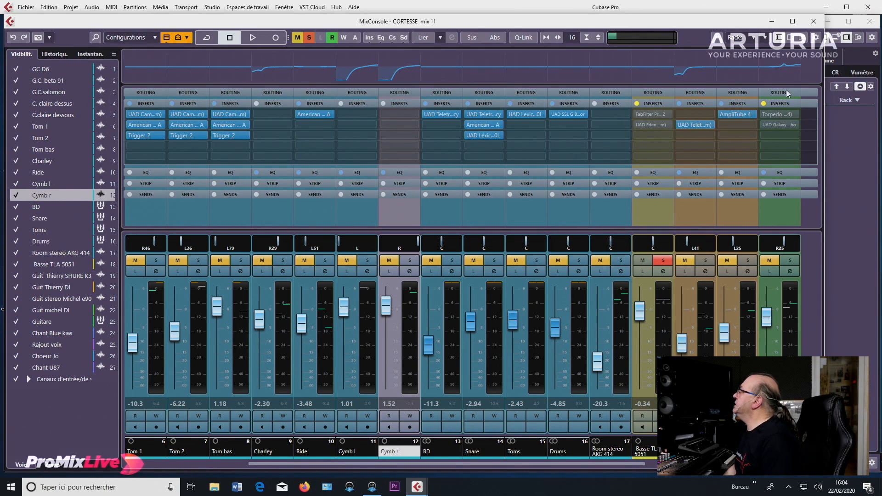
left_click(637, 103)
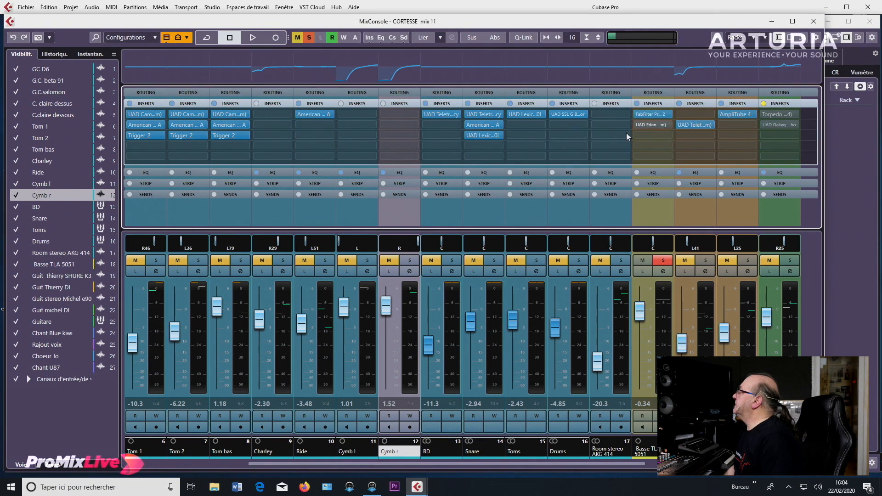
Open the bass channel's FabFilter Pro-Q 2 and compare the bass with the equalizer off and on during playback
left_click(646, 114)
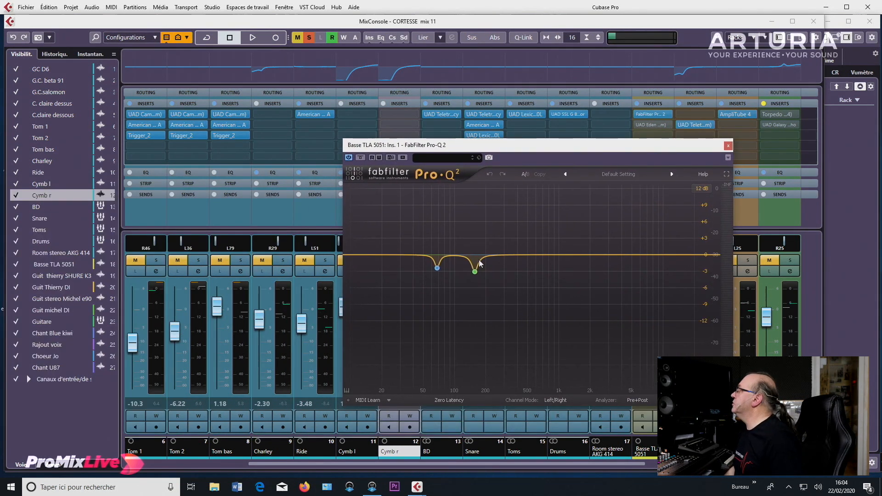
mouse_move(479, 263)
key("space")
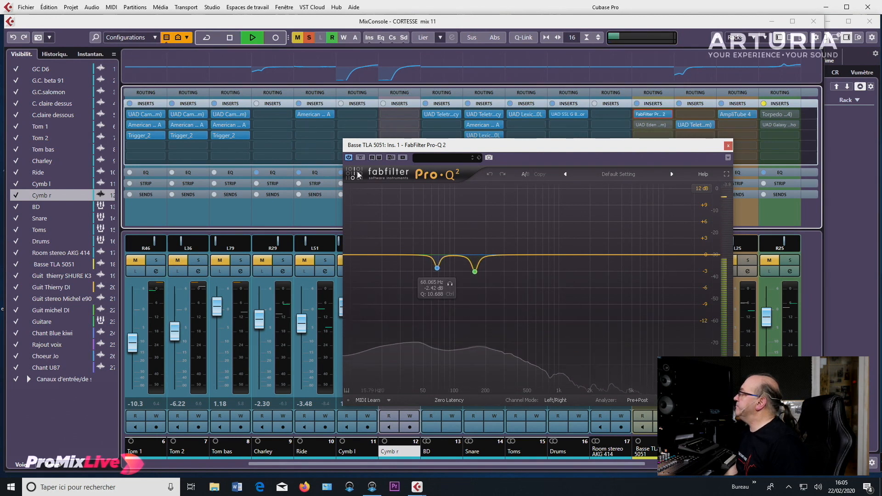
left_click(348, 157)
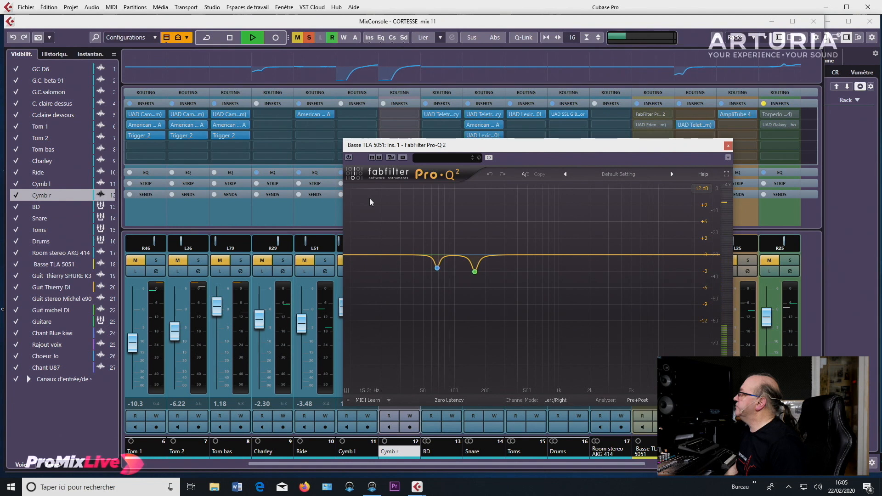
left_click(348, 157)
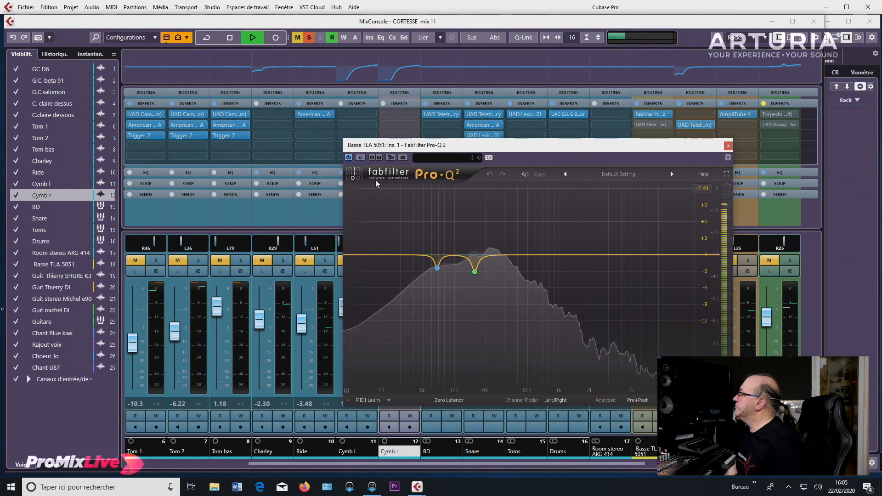
key("space")
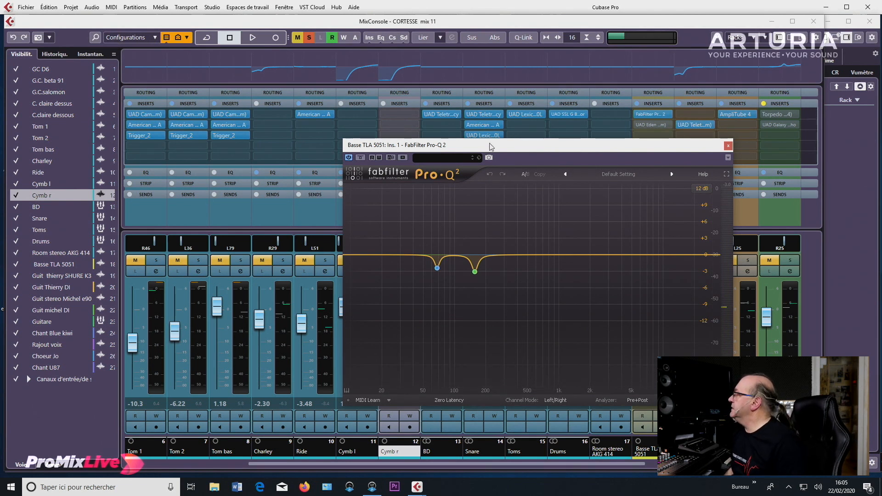
Play the bass and audition each of the two Pro-Q 2 notch bands in isolation
left_click(452, 287)
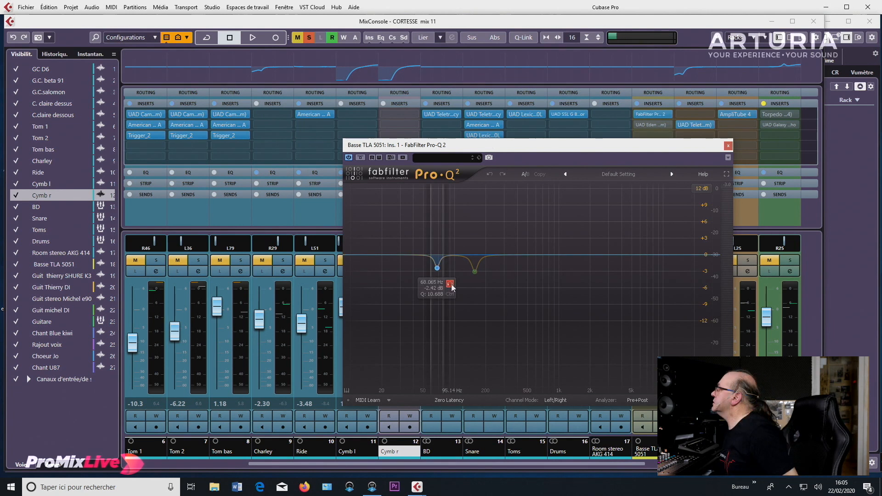
key("space")
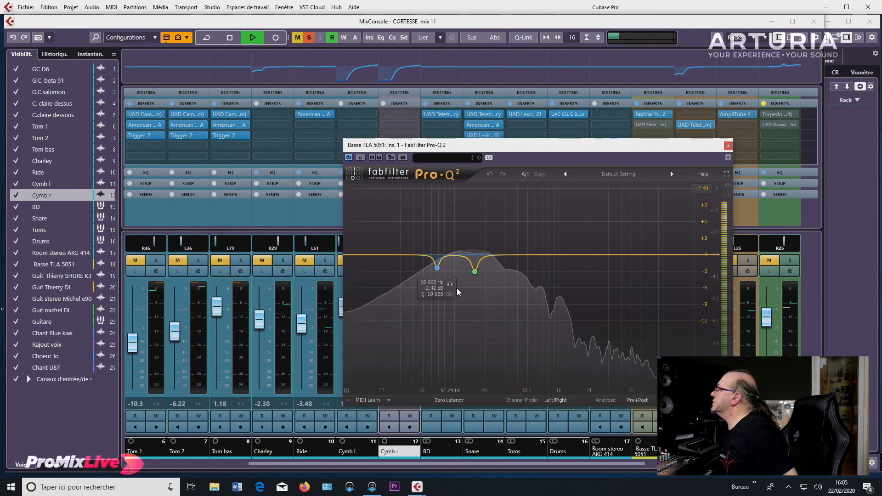
left_click(450, 284)
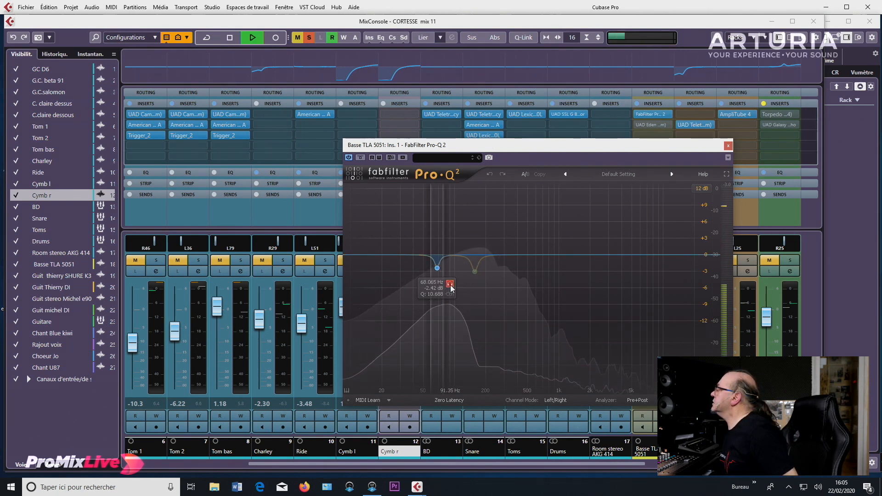
mouse_move(463, 280)
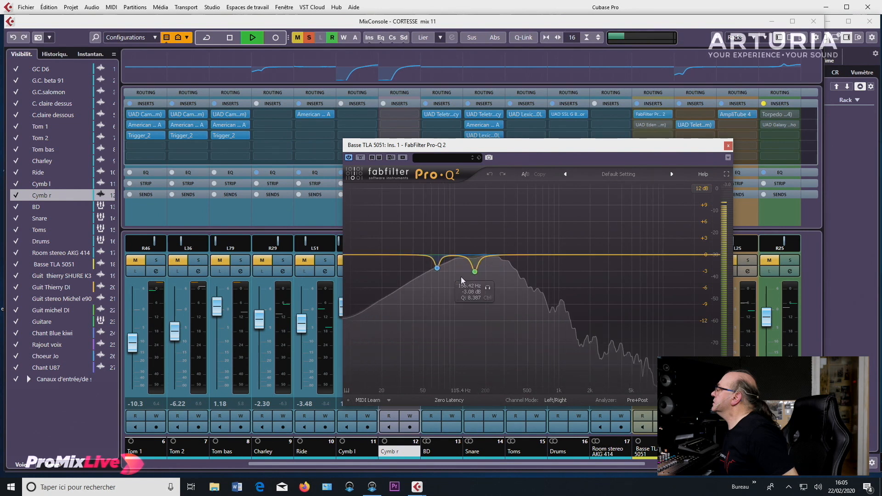
left_click(488, 289)
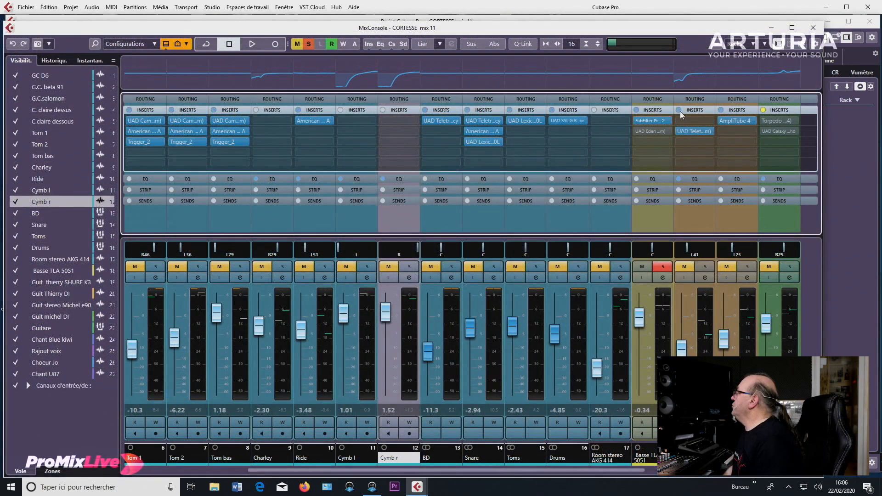
Open the bass channel's UAD Eden WT800 amplifier insert and expand its cabinet microphone mixer
left_click(644, 131)
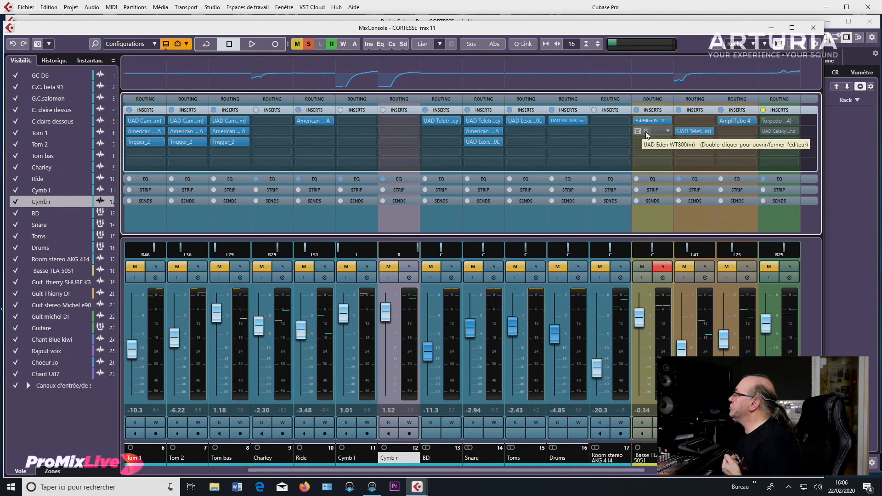
left_click(643, 141)
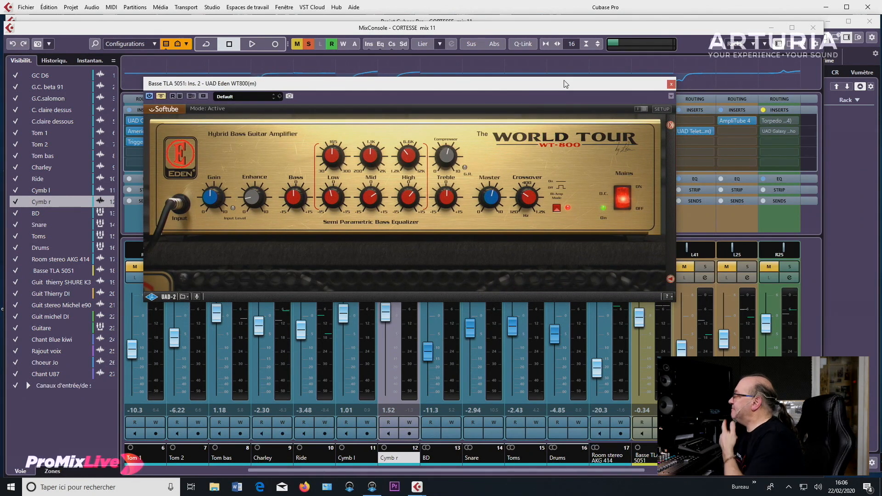
left_click_drag(565, 84, 722, 136)
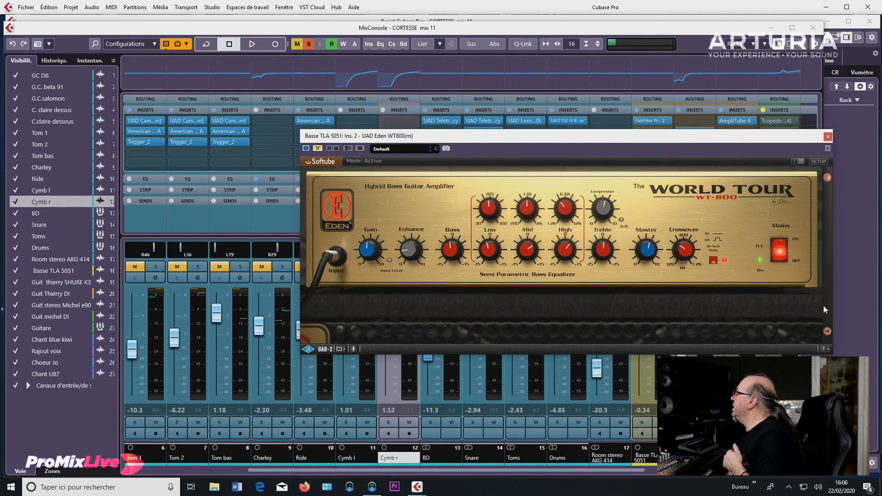
left_click(827, 332)
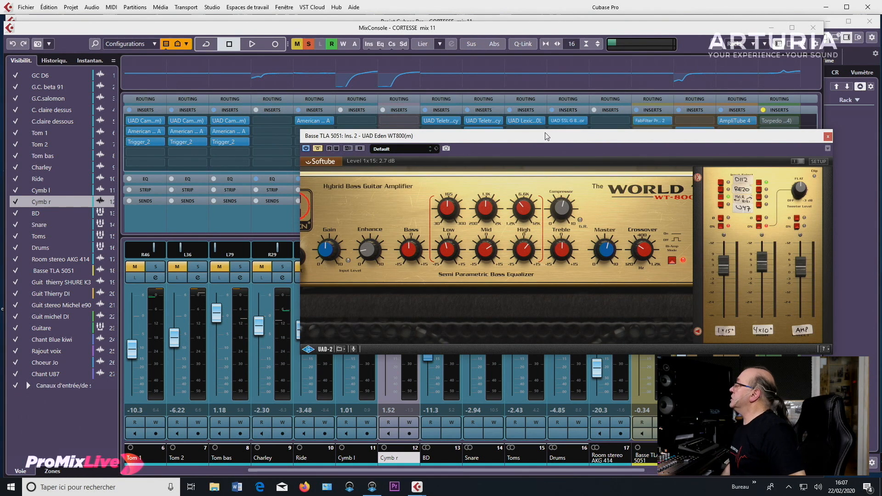
left_click_drag(549, 138, 345, 128)
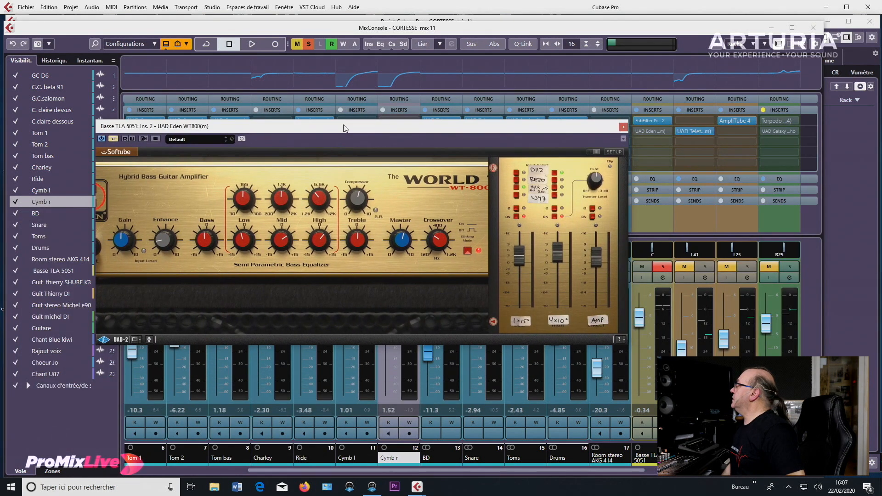
Re-enable the bass channel's Eden WT800 insert and compare the bass with the amp bypassed and active during playback
left_click(637, 131)
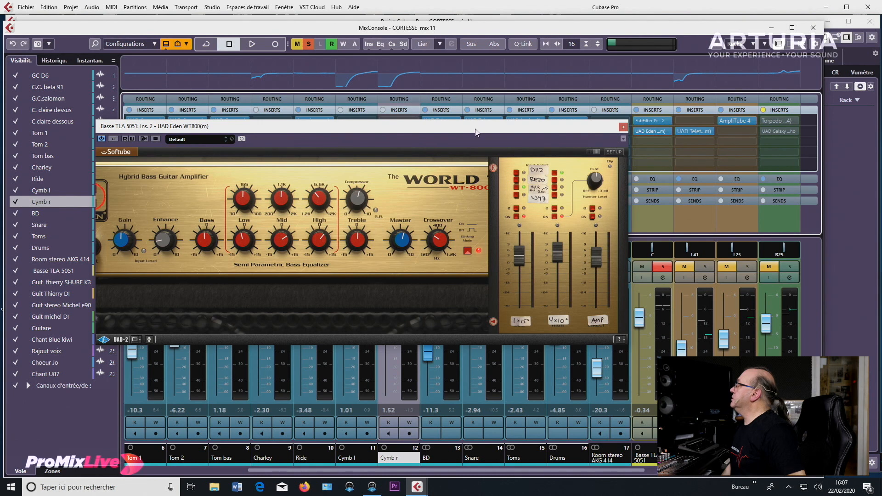
left_click_drag(477, 133, 497, 139)
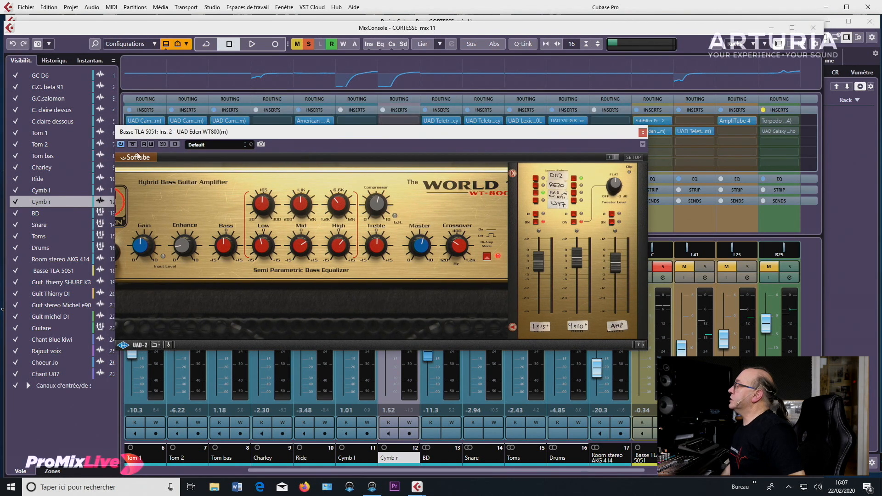
left_click(122, 145)
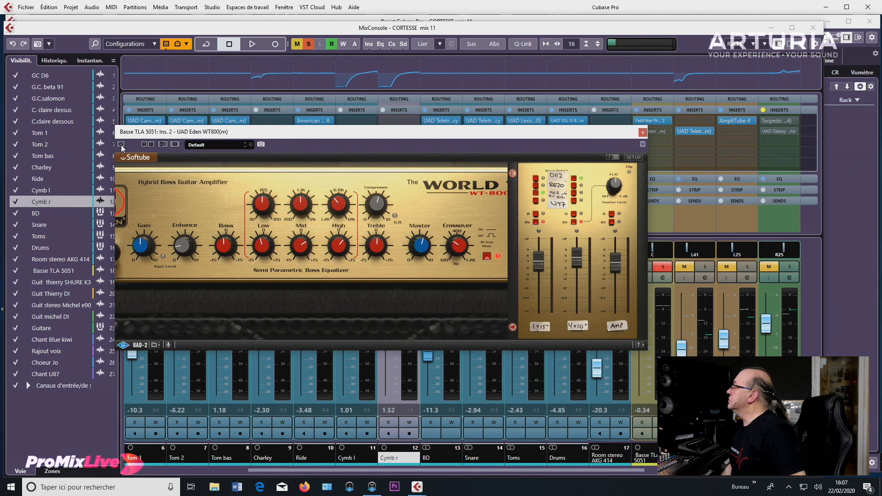
key("space")
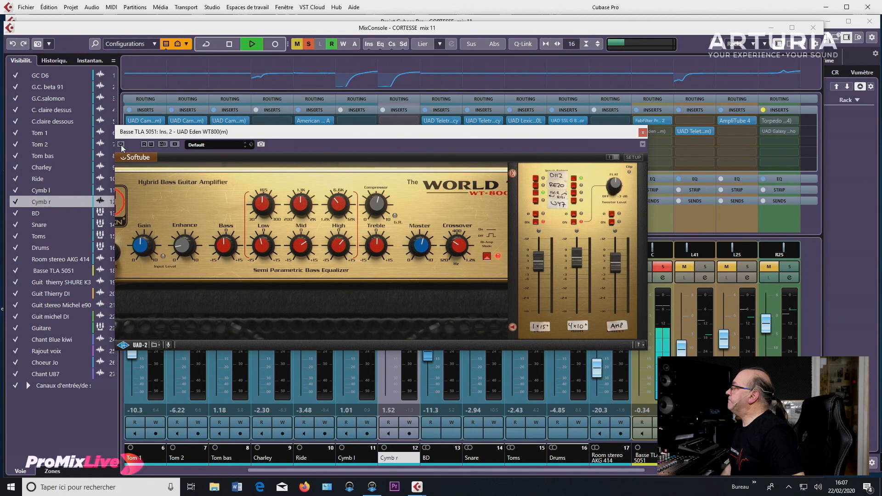
left_click(121, 146)
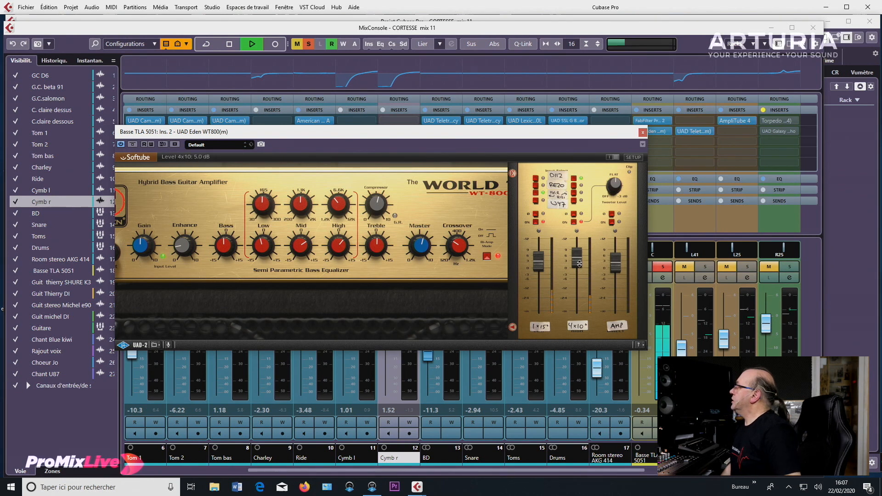
Audition the Eden cabinet mixer levels during playback, setting 4x10 to 7.0 dB and AMP slightly lower, and compare against the bypassed amp
left_click_drag(579, 264, 578, 284)
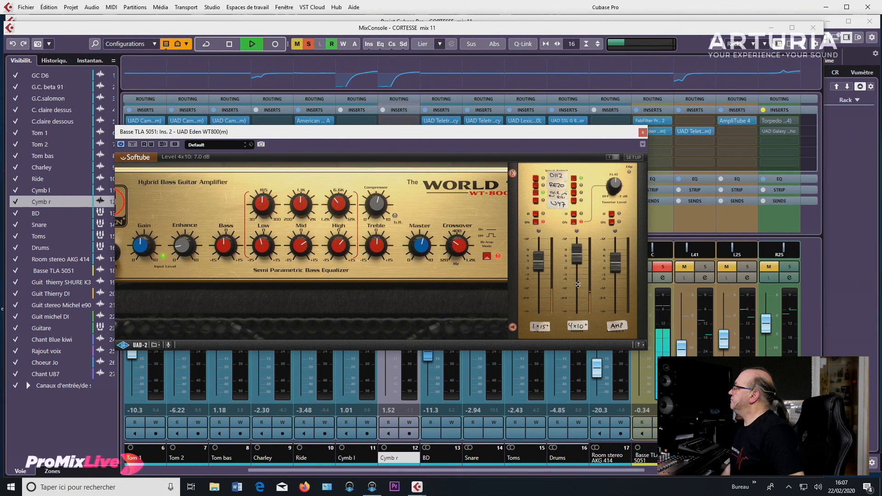
mouse_move(541, 259)
left_mouse_down()
mouse_move(546, 324)
mouse_move(545, 275)
left_mouse_up()
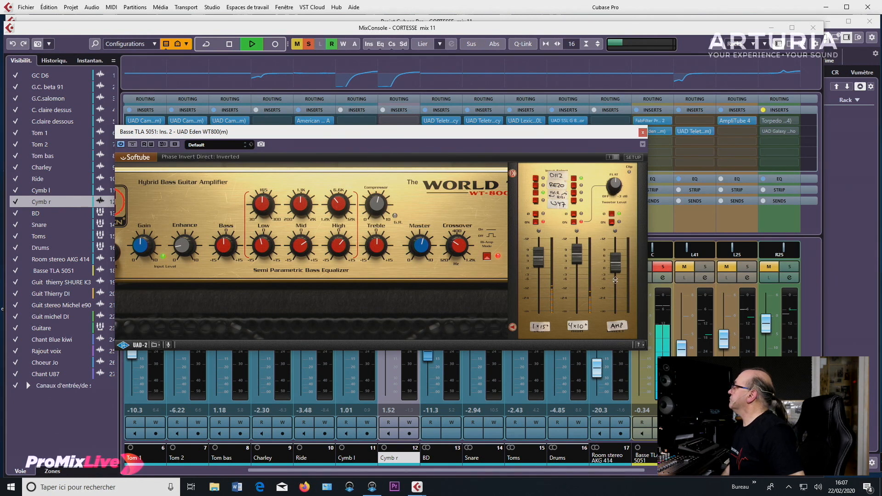
left_click_drag(615, 270, 616, 250)
left_click_drag(616, 250, 619, 282)
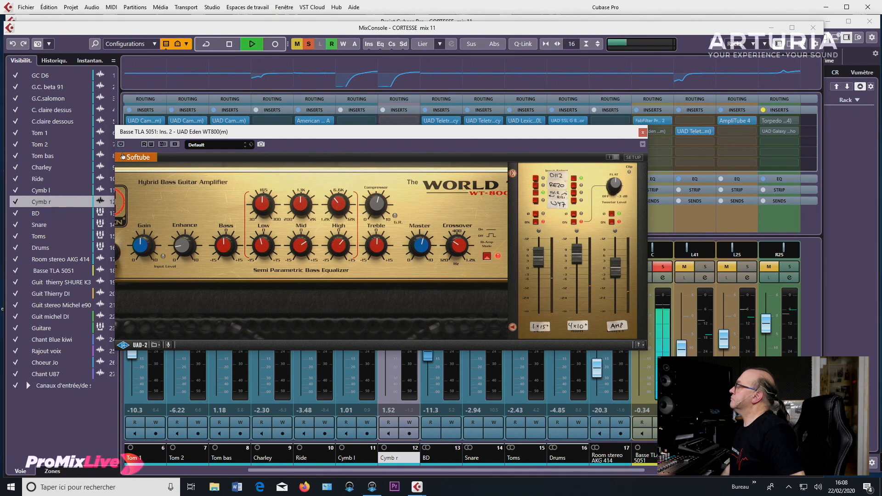
left_click(120, 146)
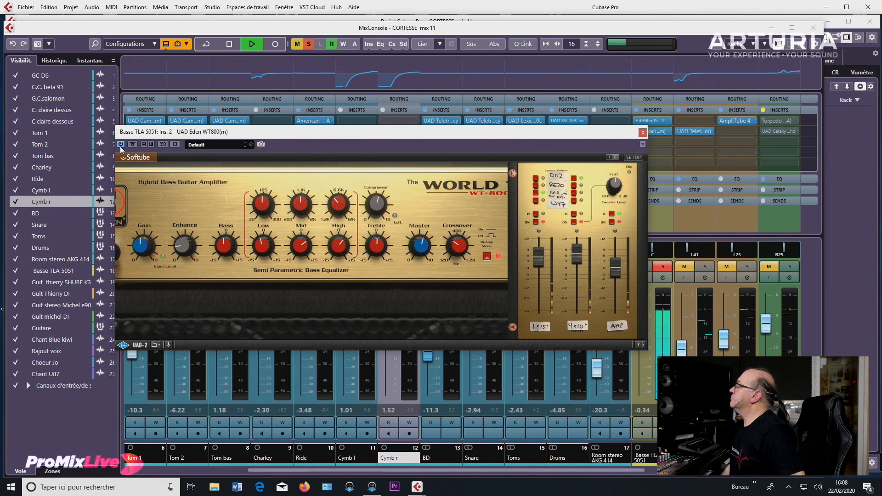
key("space")
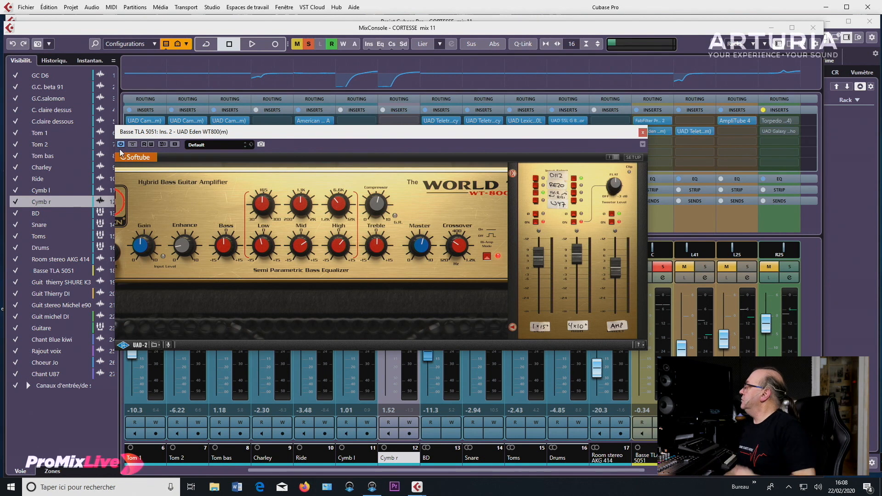
Collapse the cabinet microphone mixer, view the full WT800 amplifier panel and close the plug-in window
left_click(512, 328)
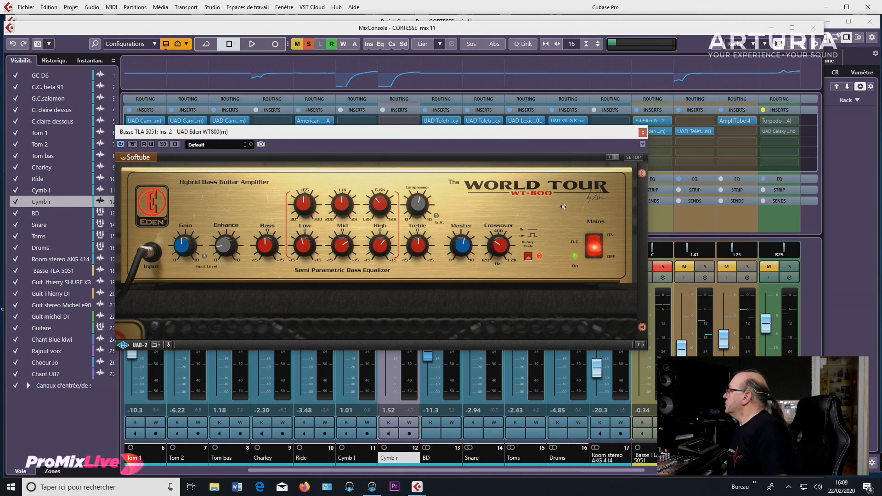
left_click_drag(471, 133, 547, 139)
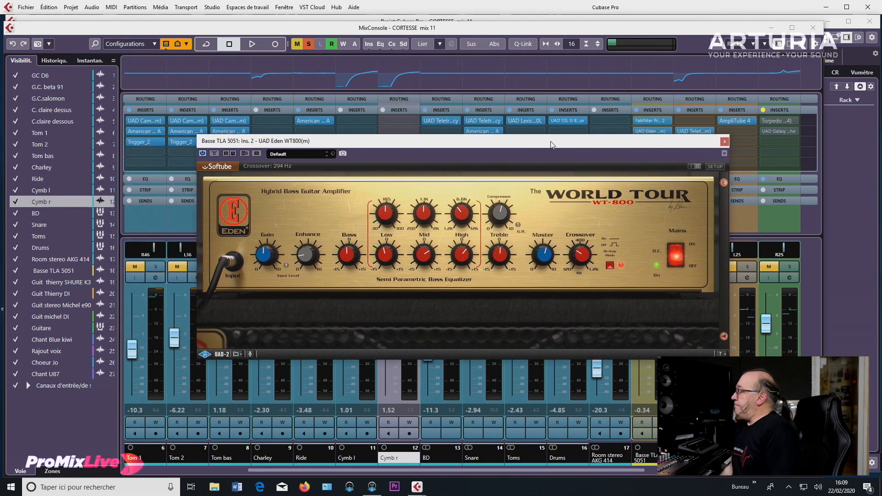
left_click_drag(409, 143, 384, 124)
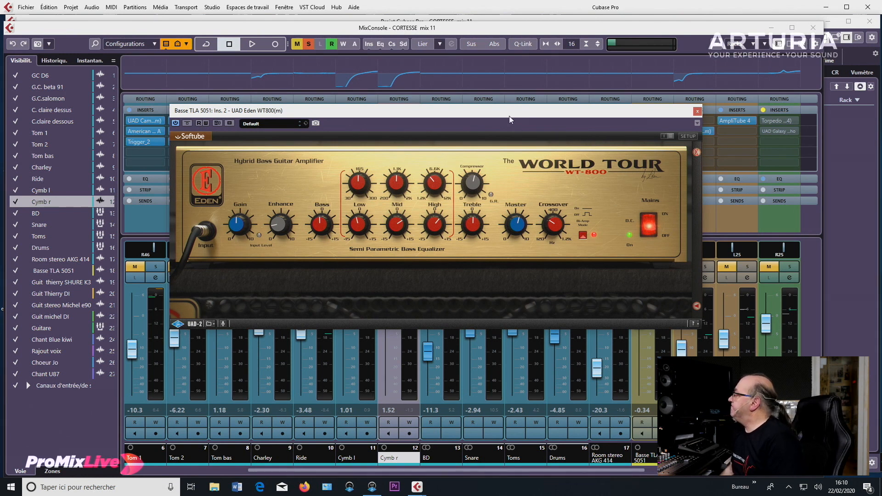
left_click(698, 112)
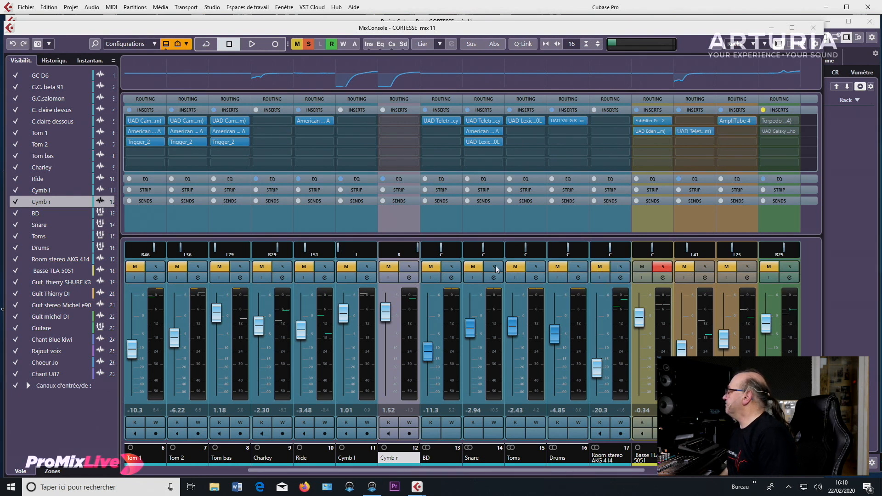
Solo BD together with the bass and balance them during playback, with the BD fader at -9.95 and Basse TLA 5051 at -2.30
left_click(434, 269)
key("space")
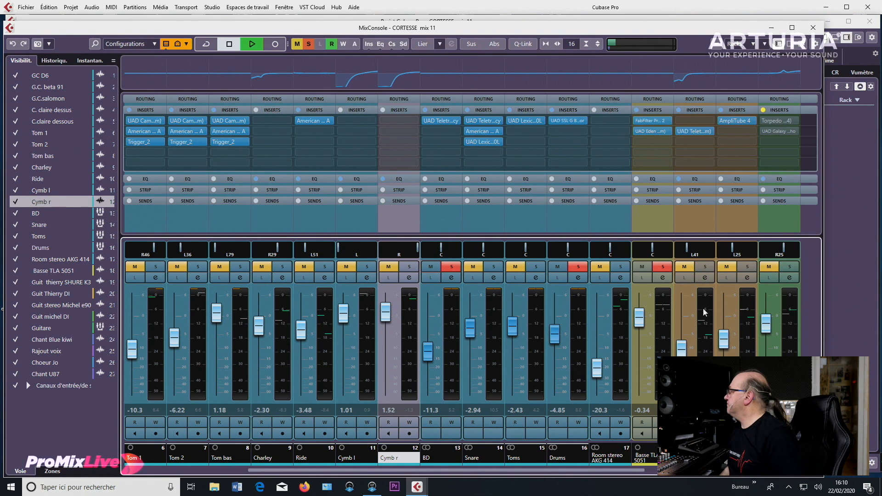
left_click(639, 323, "ctrl")
left_click_drag(638, 321, 639, 318)
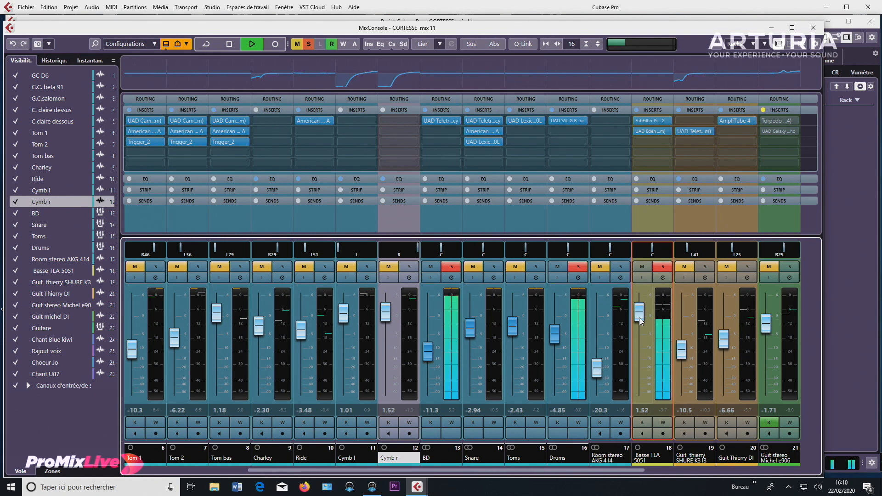
left_click_drag(428, 359, 427, 355)
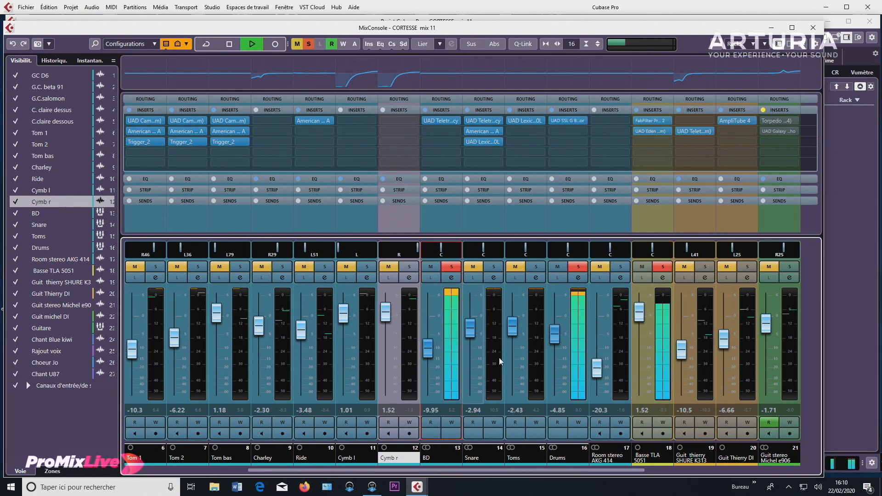
mouse_move(639, 313)
left_mouse_down()
mouse_move(643, 339)
mouse_move(642, 329)
left_mouse_up()
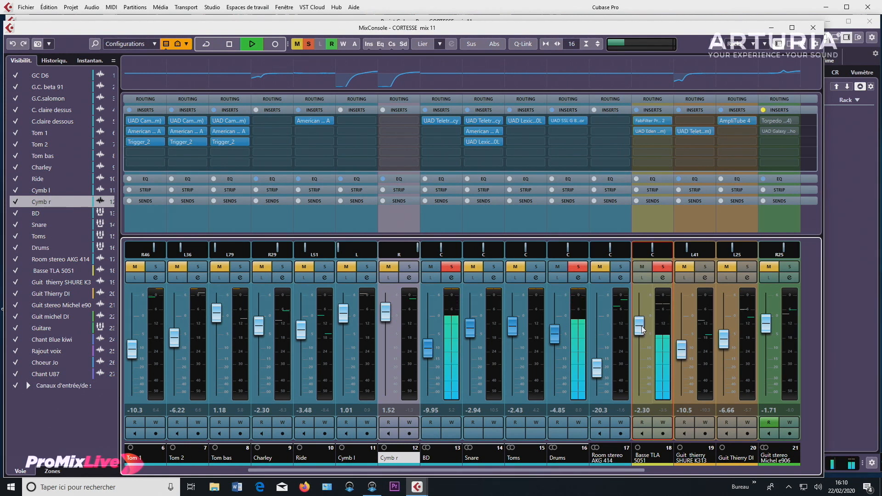
key("space")
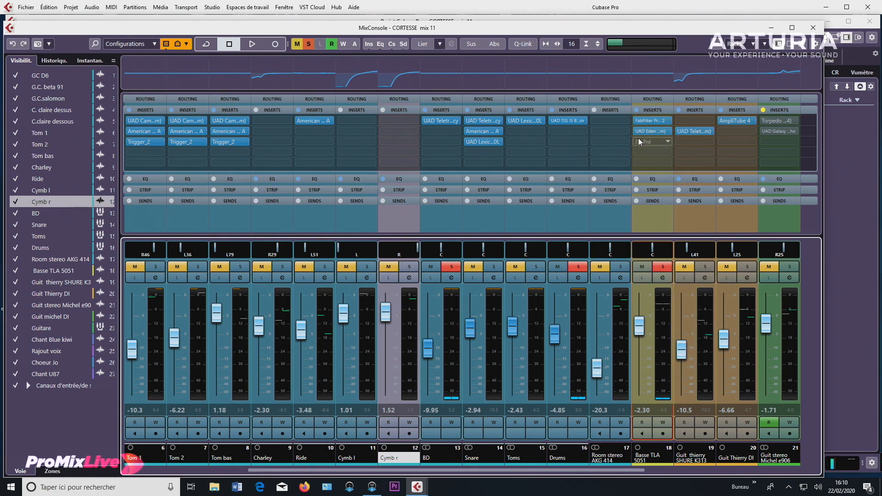
Compare the bass inserts active and bypassed during playback with the BD, leaving the FabFilter Pro-Q 2 and Eden WT800 bypassed
key("space")
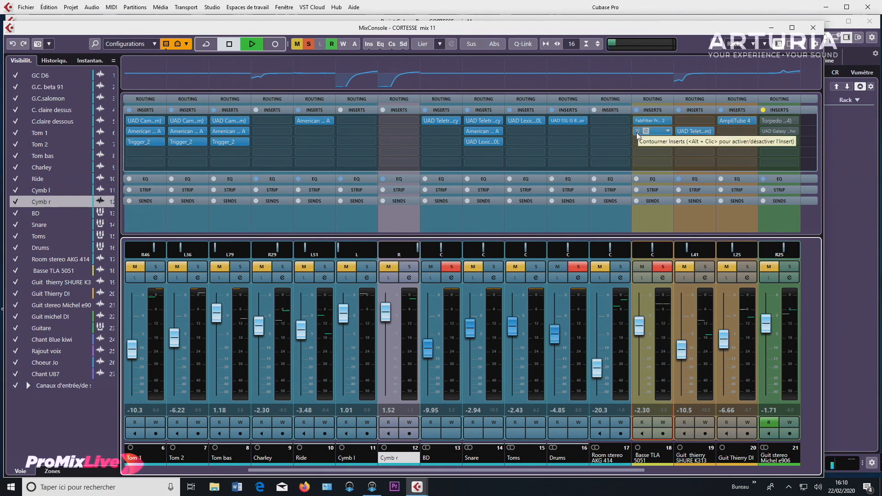
left_click(636, 132)
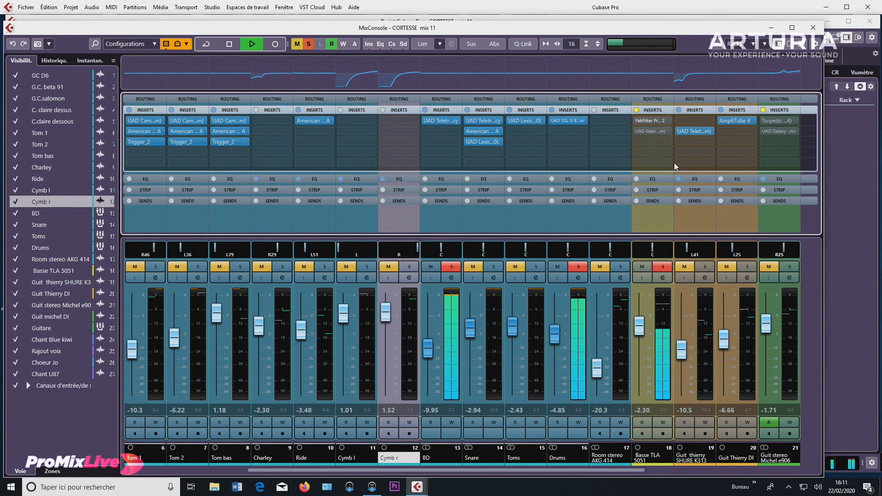
left_click(636, 110)
left_click(679, 178)
key("space")
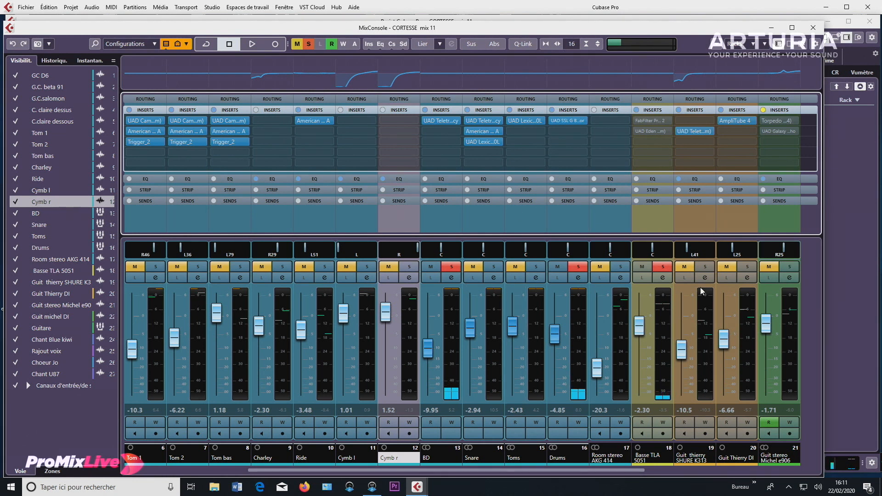
Clear the solos on the Basse TLA 5051 and BD channels
left_click(662, 267)
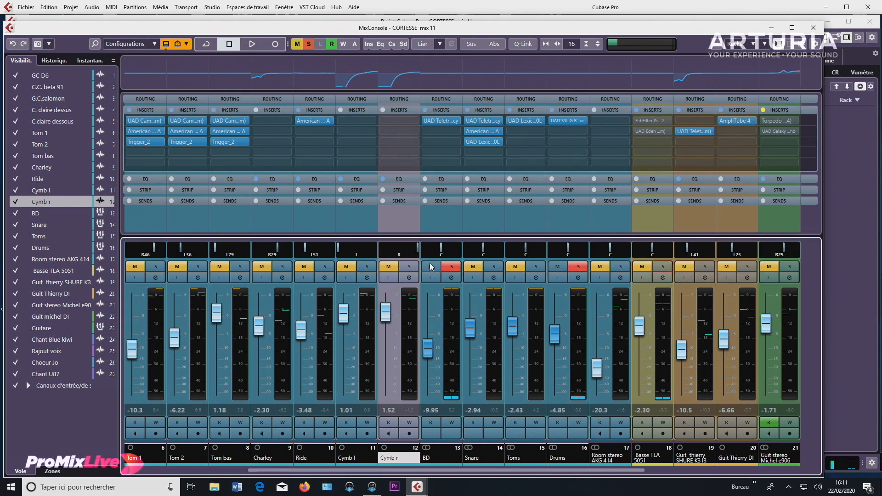
left_click(443, 269)
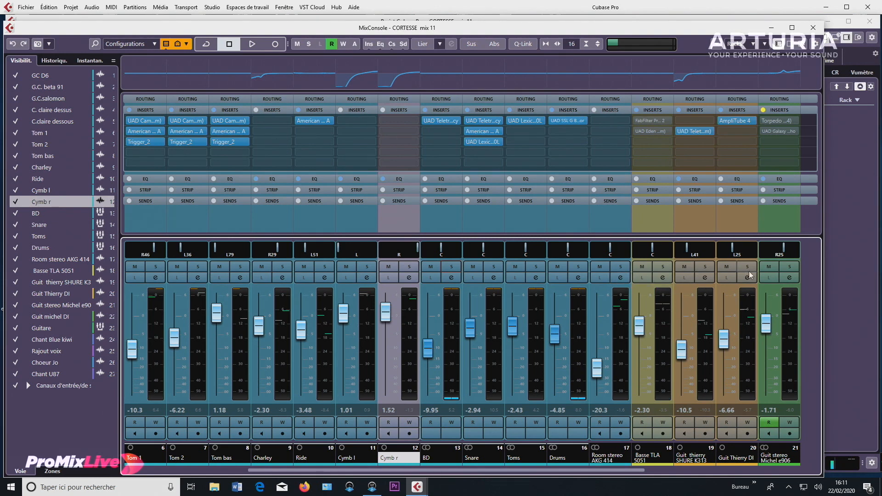